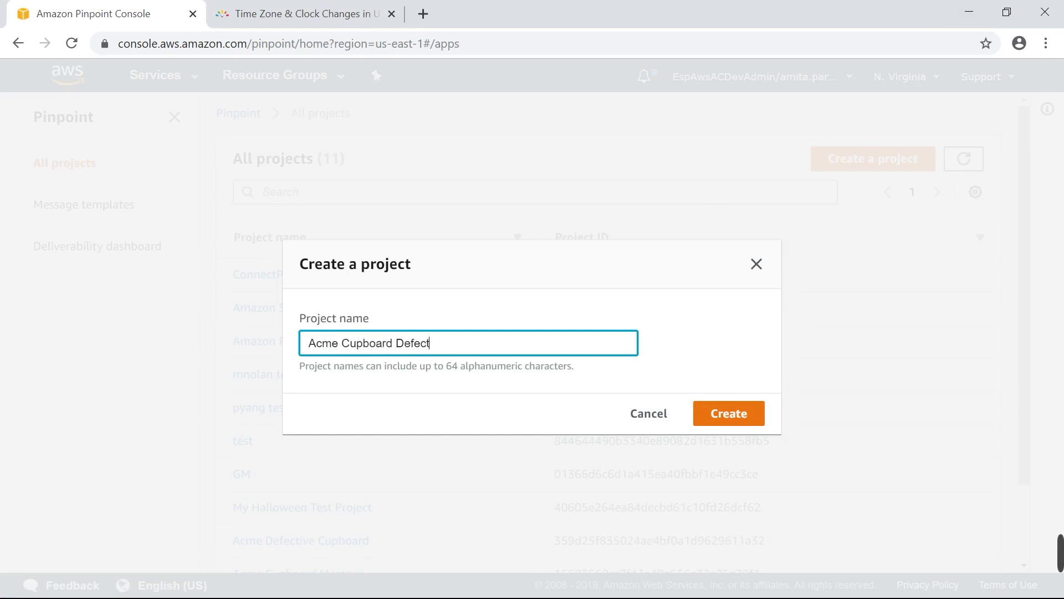
Step: Create the project Acme Cupboard Defect and enable its SMS channel
{"action": "left_click", "coordinate": [724, 420]}
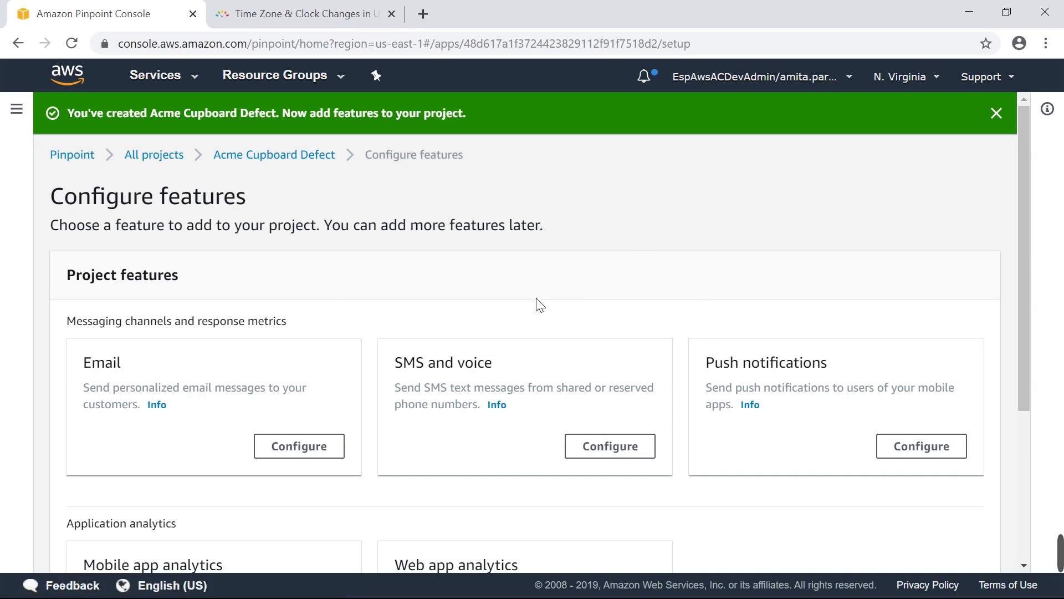
{"action": "left_click", "coordinate": [608, 453]}
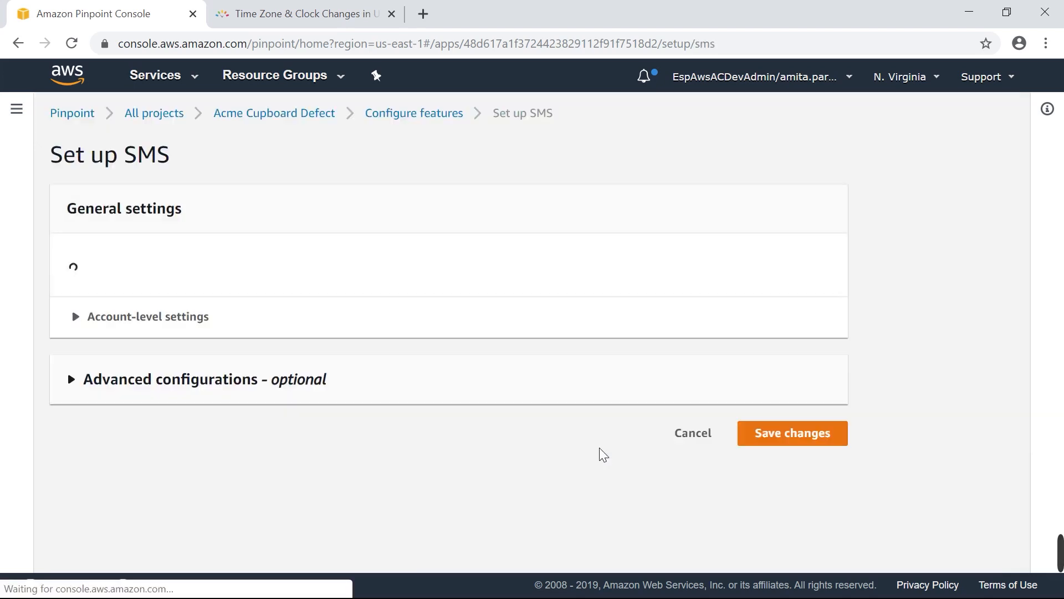
{"action": "left_click", "coordinate": [72, 269]}
{"action": "left_click", "coordinate": [804, 438]}
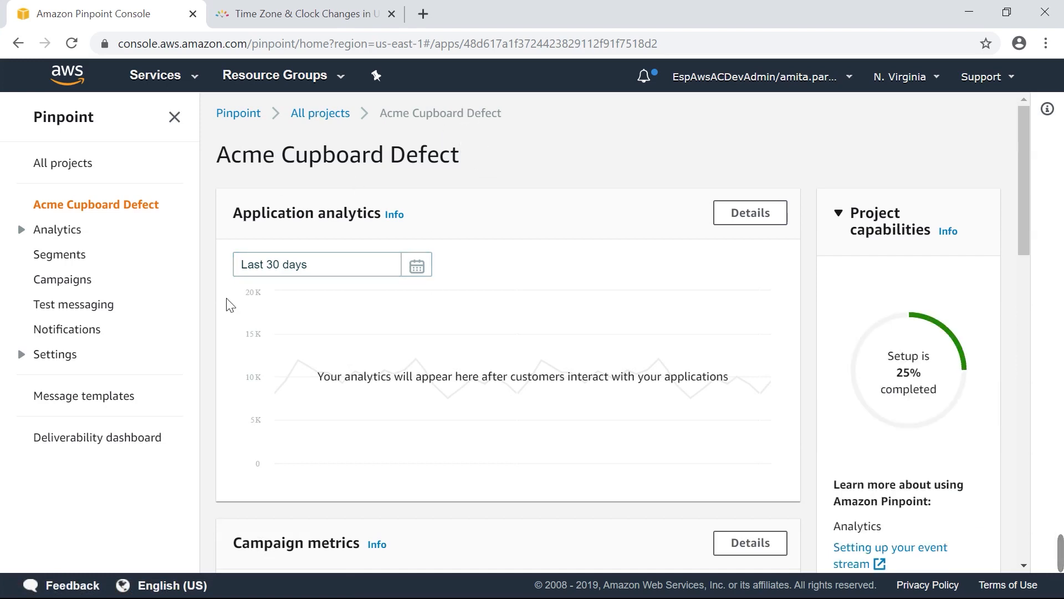
Step: Start a new segment in the project and check the recipient data in the Excel file Amazon Pinpoint Tutorial SMS Acme
{"action": "left_click", "coordinate": [78, 258]}
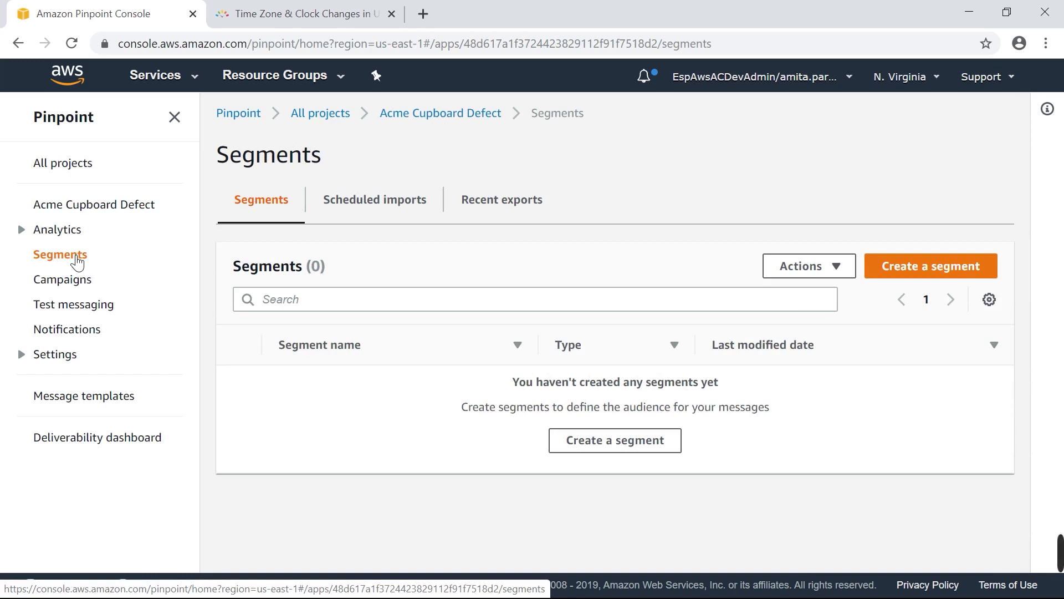
{"action": "left_click", "coordinate": [953, 276]}
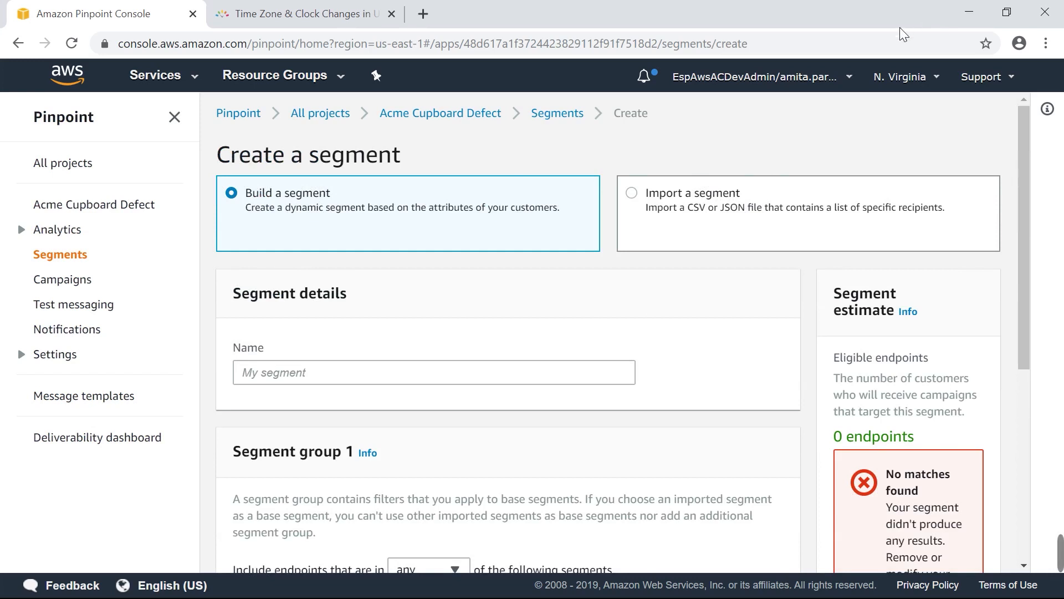
{"action": "left_click", "coordinate": [962, 11]}
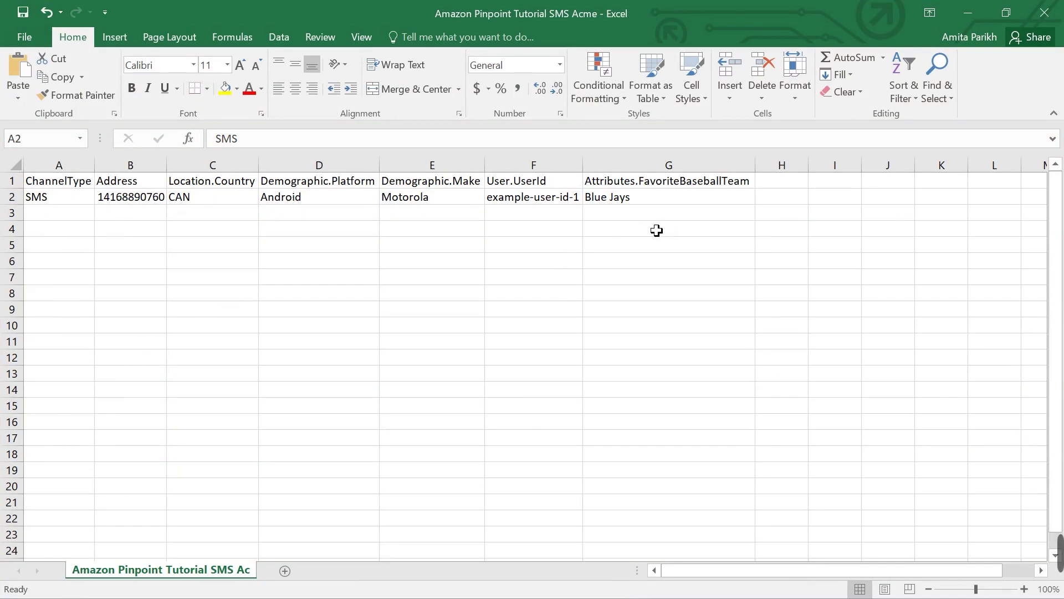
{"action": "left_click", "coordinate": [1042, 14]}
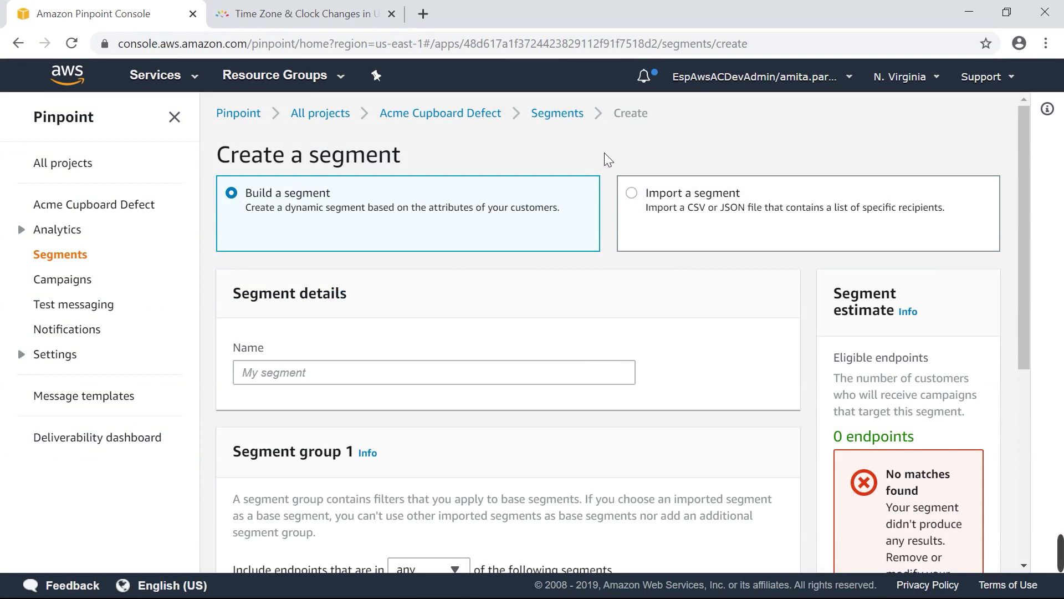
Step: Import a segment from the computer using the CSV file Amazon Pinpoint Tutorial SMS Acme and create it
{"action": "left_click", "coordinate": [632, 192]}
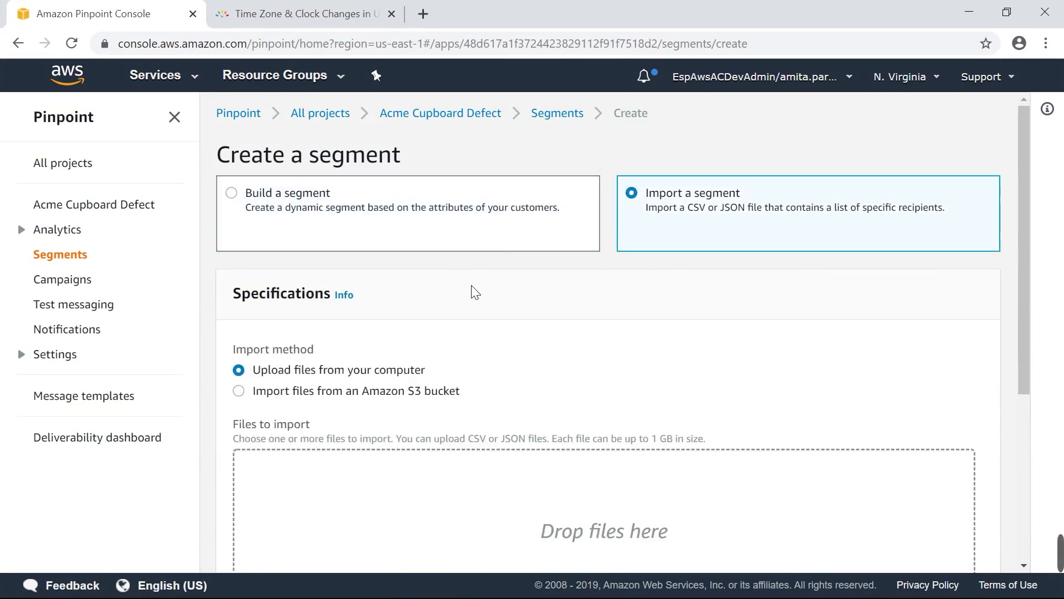
{"action": "scroll", "coordinate": [1012, 339], "scroll_direction": "down", "scroll_amount": 5}
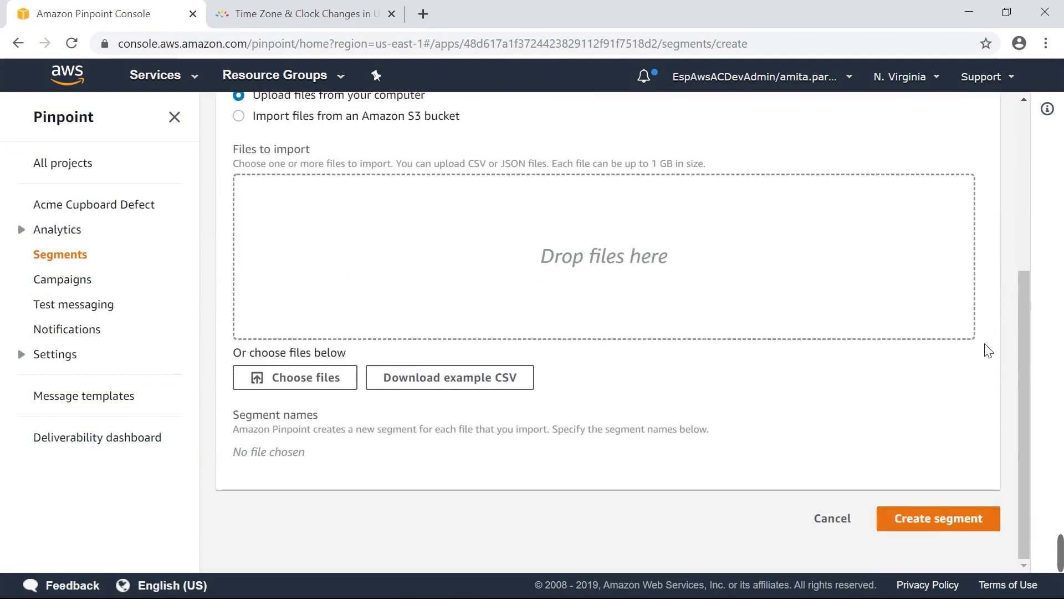
{"action": "left_click", "coordinate": [339, 388]}
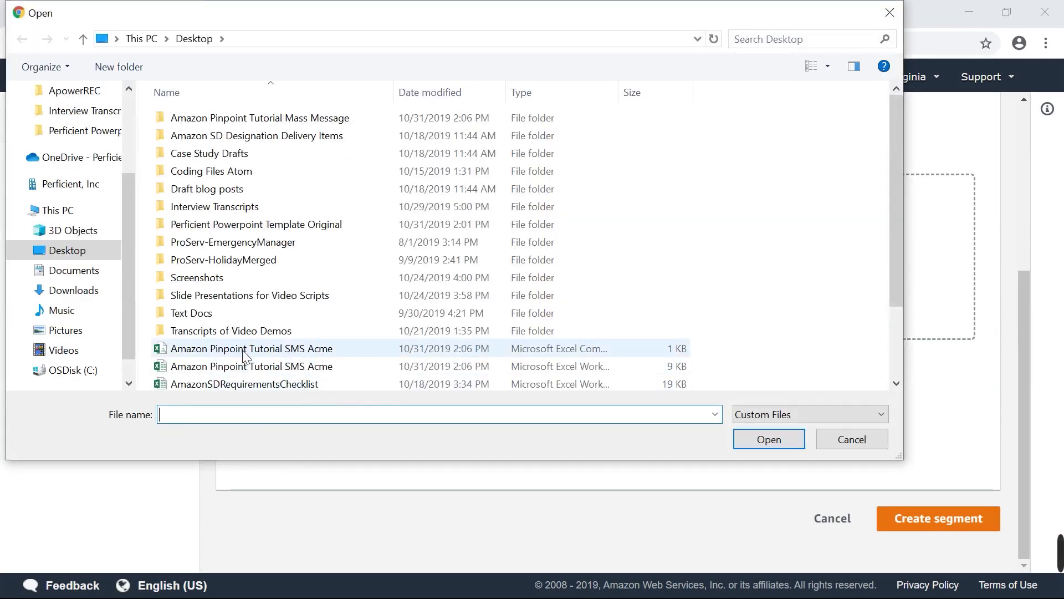
{"action": "left_click", "coordinate": [244, 349]}
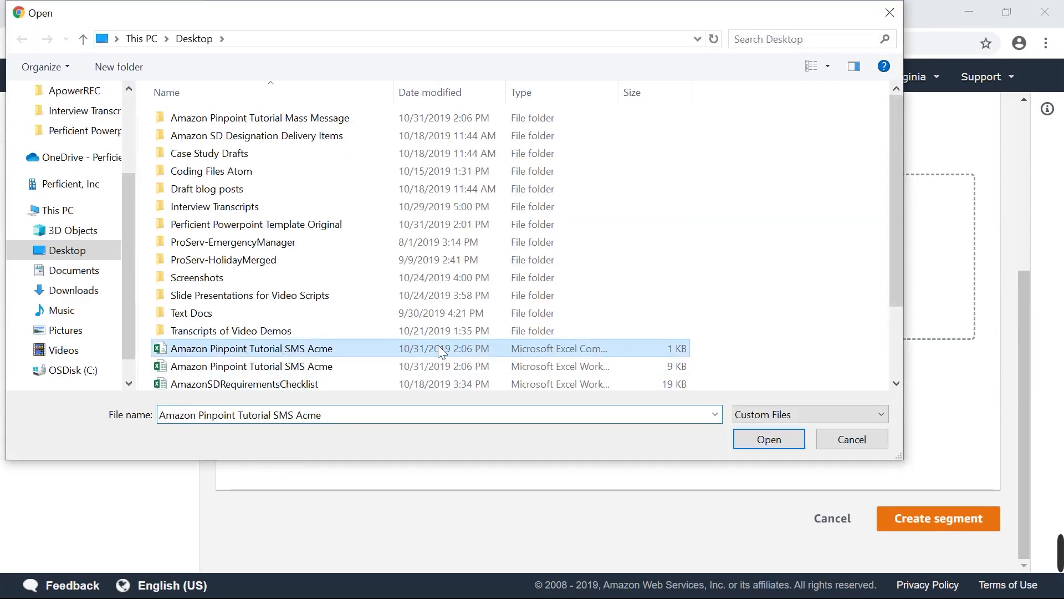
{"action": "left_click", "coordinate": [749, 439]}
{"action": "scroll", "coordinate": [867, 380], "scroll_direction": "up", "scroll_amount": 3}
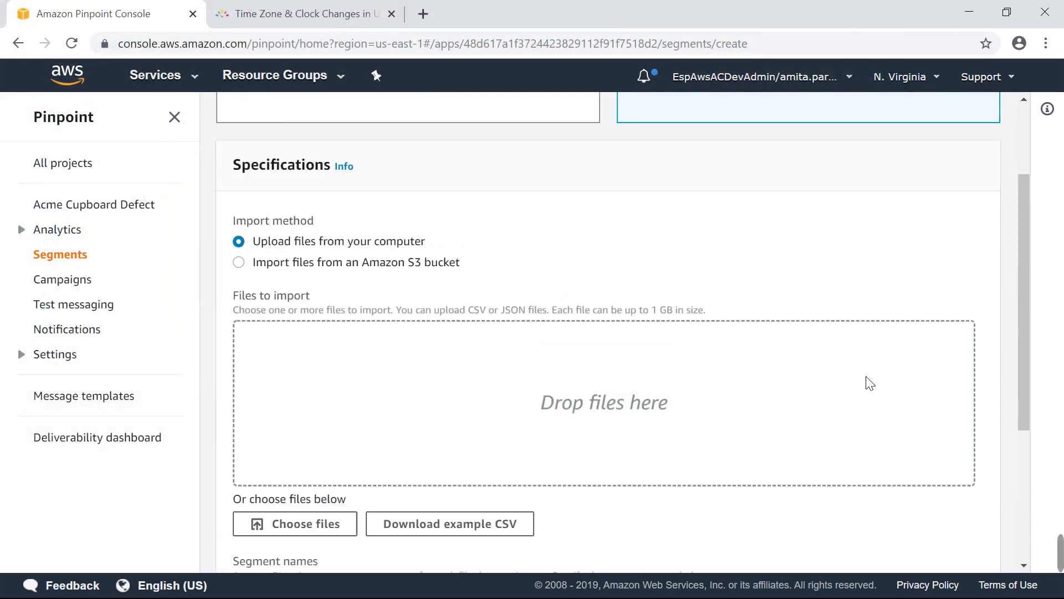
{"action": "scroll", "coordinate": [867, 380], "scroll_direction": "down", "scroll_amount": 4}
{"action": "left_click", "coordinate": [938, 520]}
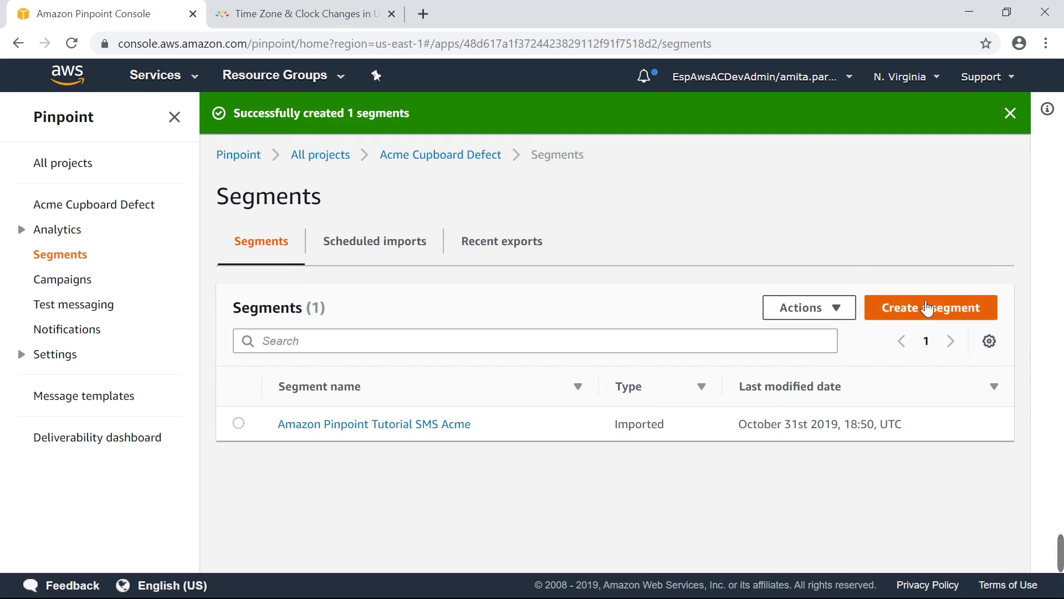
Step: Review the file import options offered for creating another segment
{"action": "left_click", "coordinate": [937, 322]}
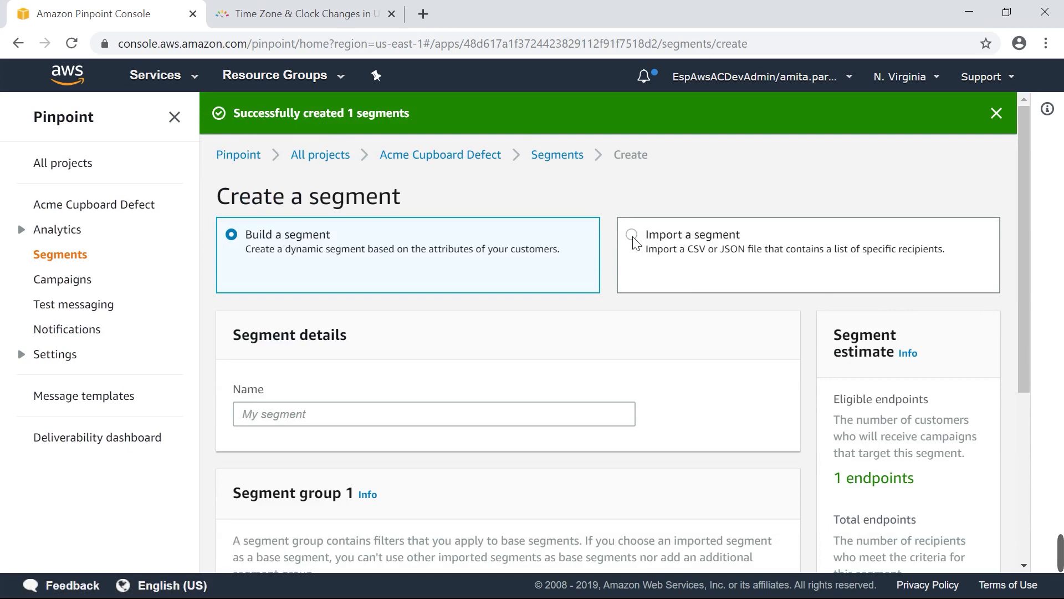
{"action": "left_click", "coordinate": [634, 240]}
{"action": "scroll", "coordinate": [812, 321], "scroll_direction": "down", "scroll_amount": 4}
{"action": "scroll", "coordinate": [833, 283], "scroll_direction": "down", "scroll_amount": 2}
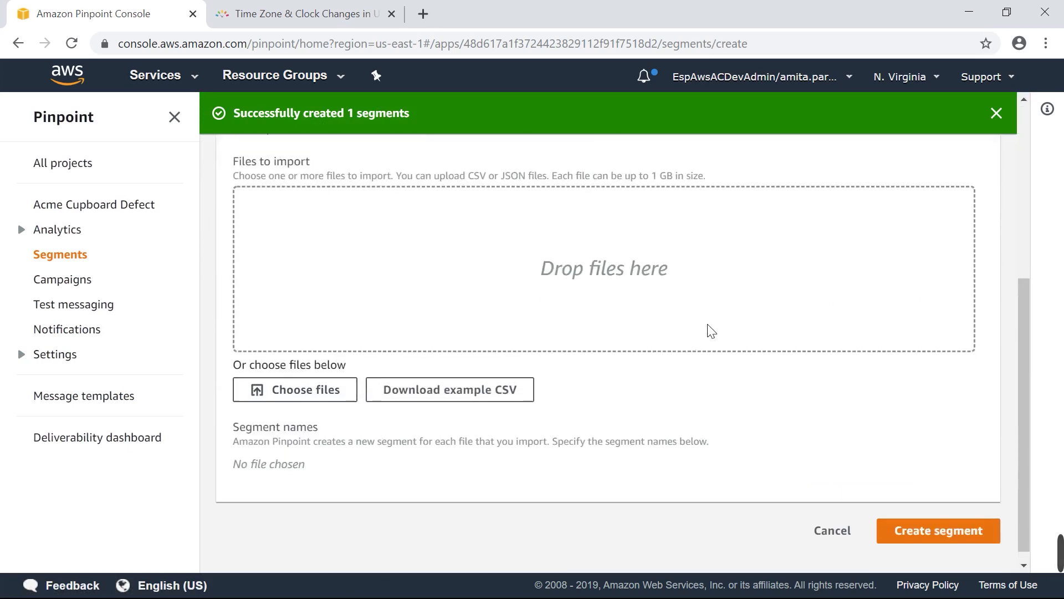
{"action": "scroll", "coordinate": [711, 331], "scroll_direction": "up", "scroll_amount": 6}
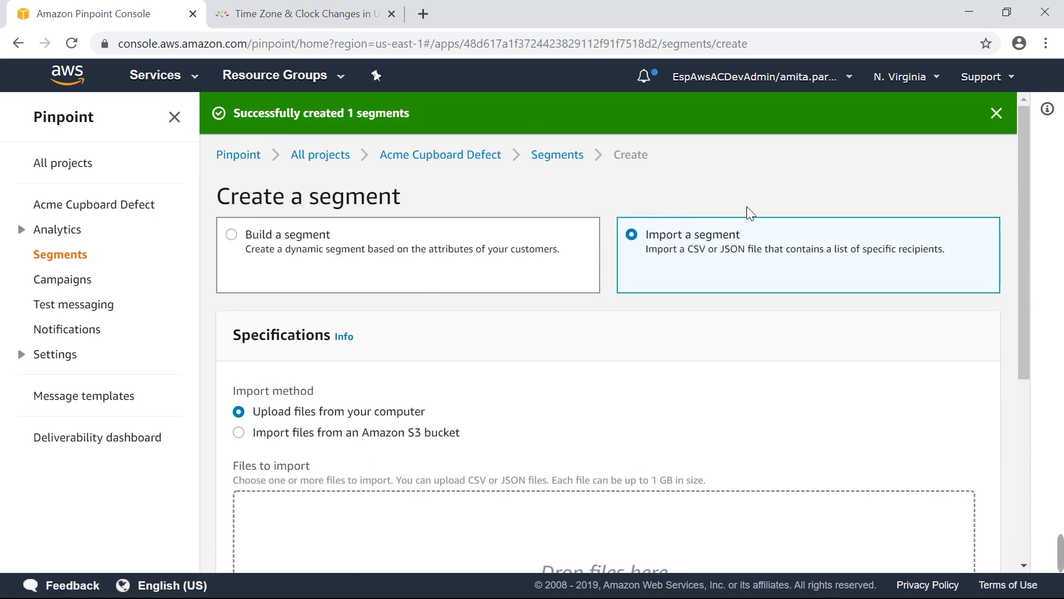
{"action": "scroll", "coordinate": [865, 197], "scroll_direction": "down", "scroll_amount": 5}
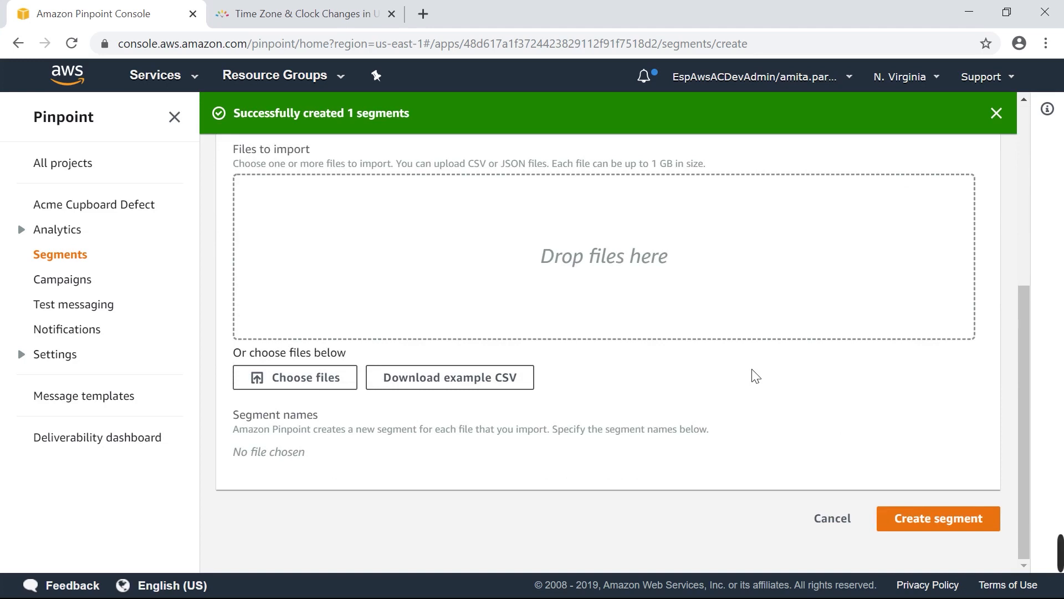
{"action": "scroll", "coordinate": [758, 379], "scroll_direction": "up", "scroll_amount": 5}
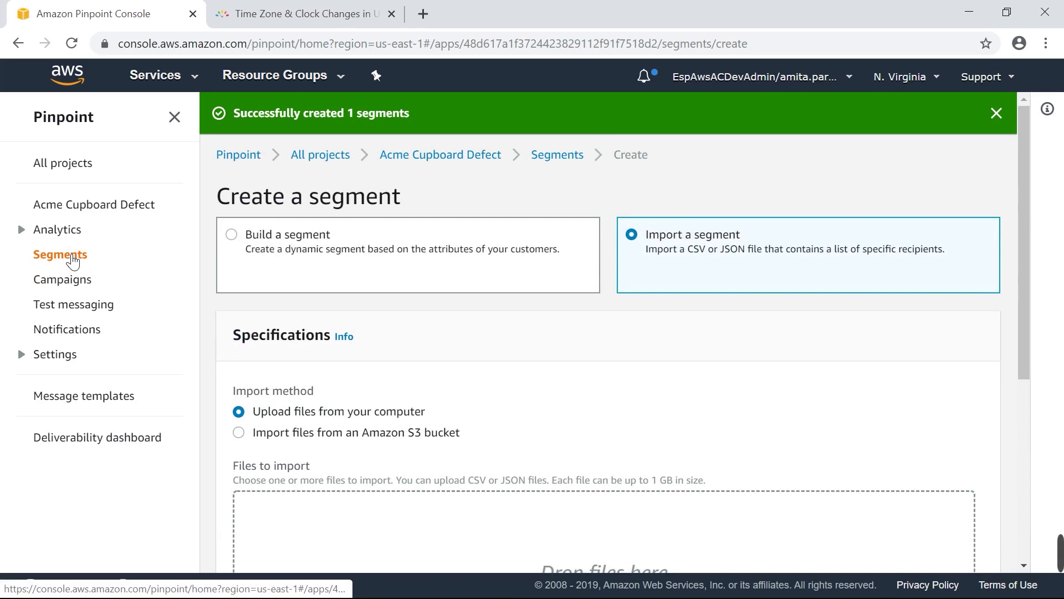
Step: Create a standard campaign named Acme Cupboard Defect that uses the SMS channel
{"action": "left_click", "coordinate": [78, 283]}
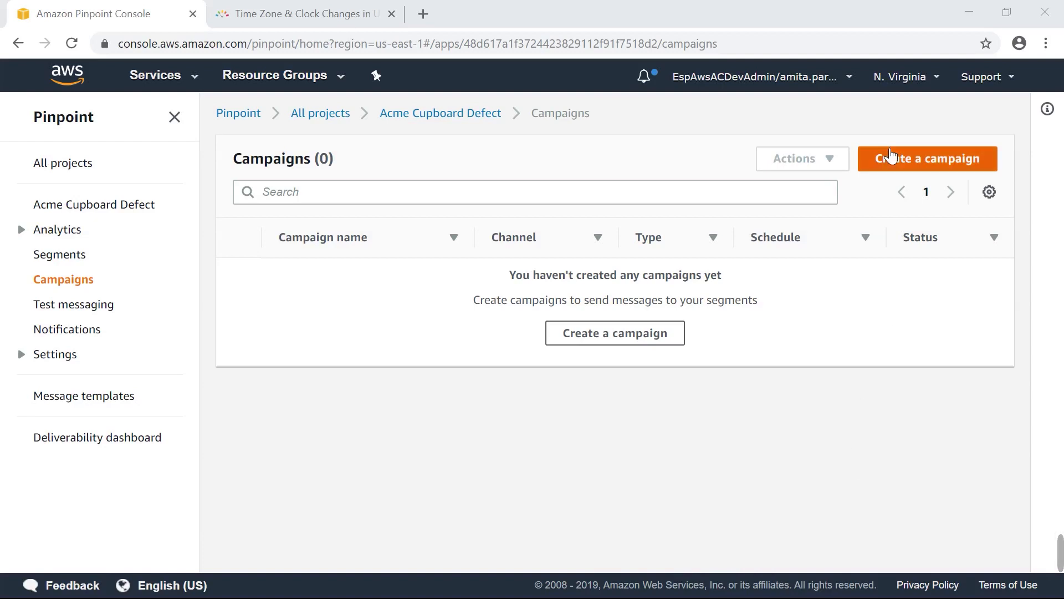
{"action": "left_click", "coordinate": [903, 165]}
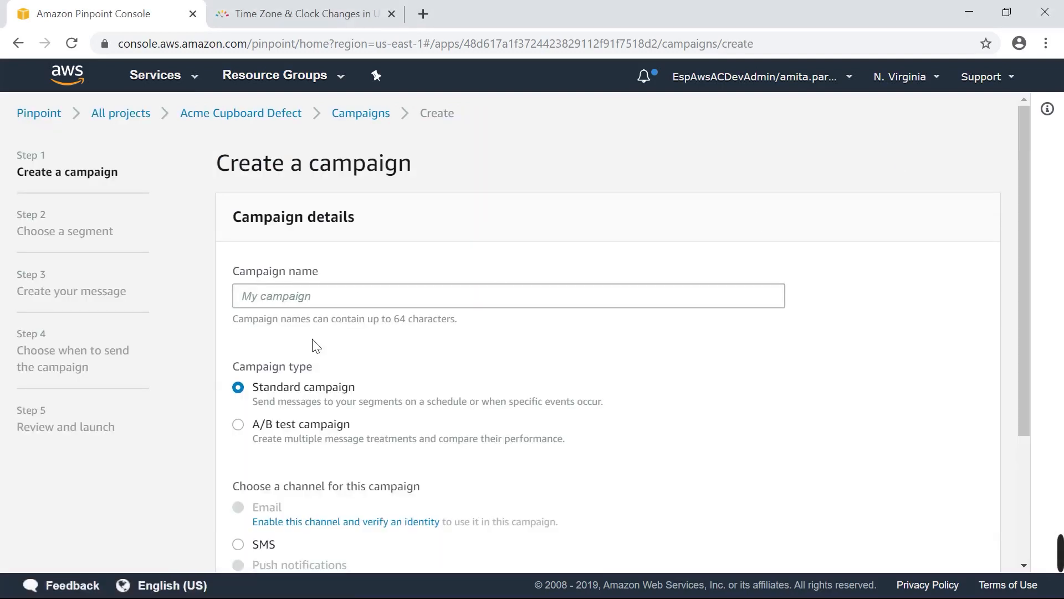
{"action": "type", "text": "Acme Cupboard Defect"}
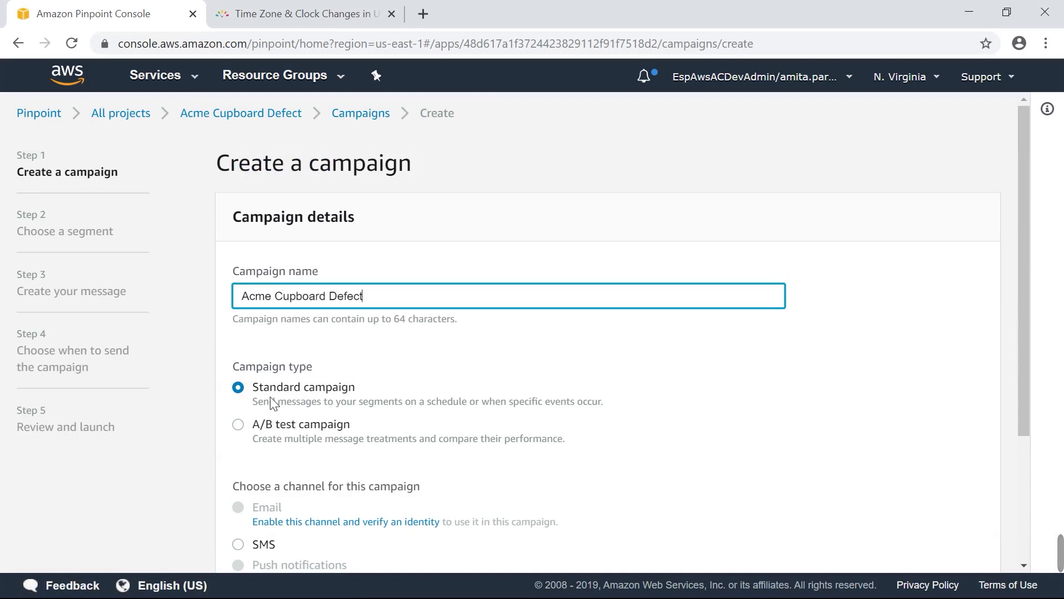
{"action": "scroll", "coordinate": [749, 376], "scroll_direction": "down", "scroll_amount": 3}
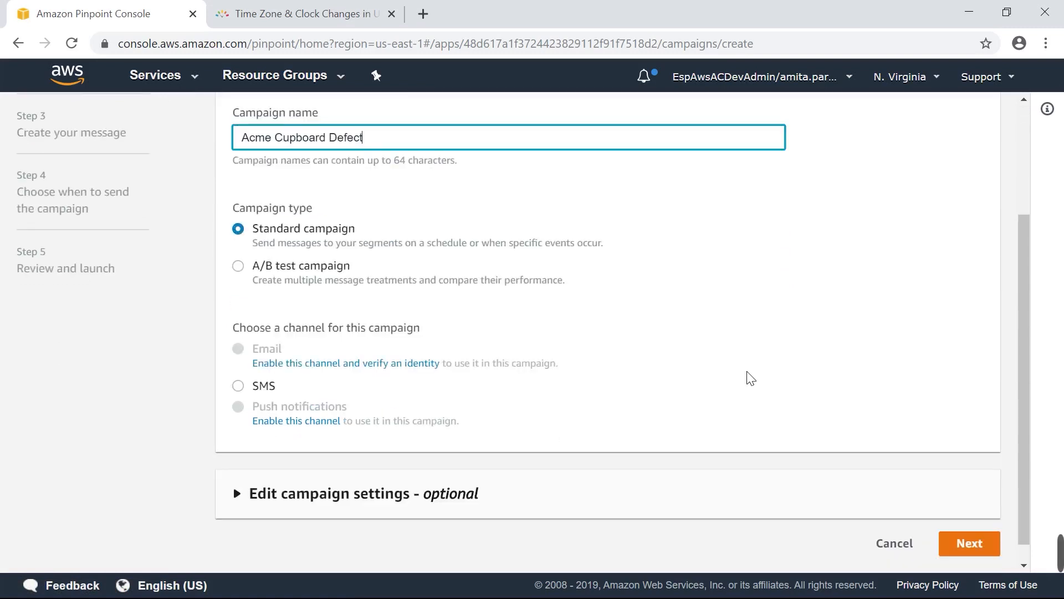
{"action": "left_click", "coordinate": [238, 379]}
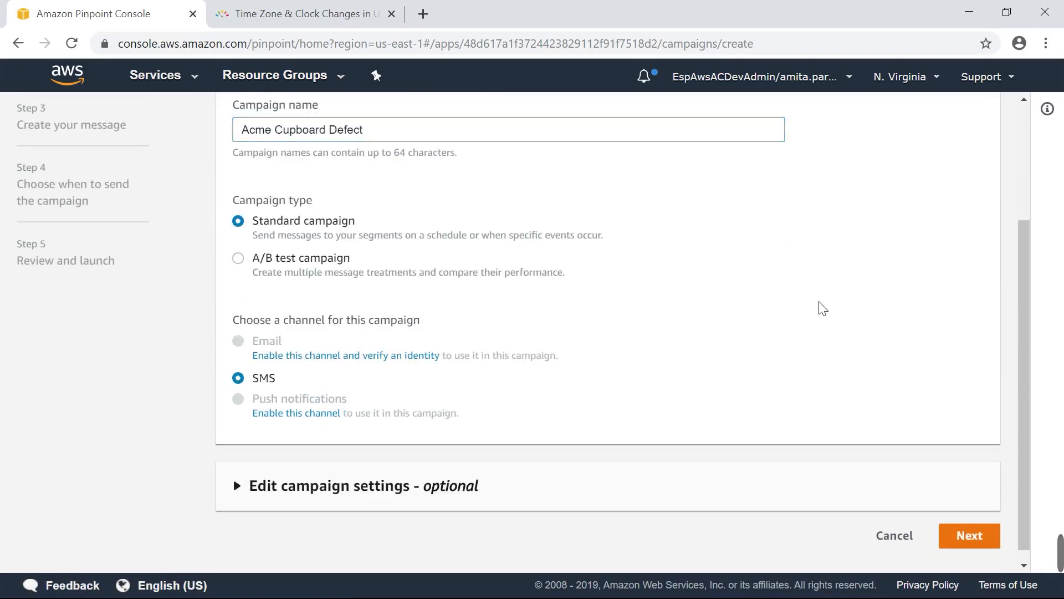
{"action": "left_click", "coordinate": [985, 537]}
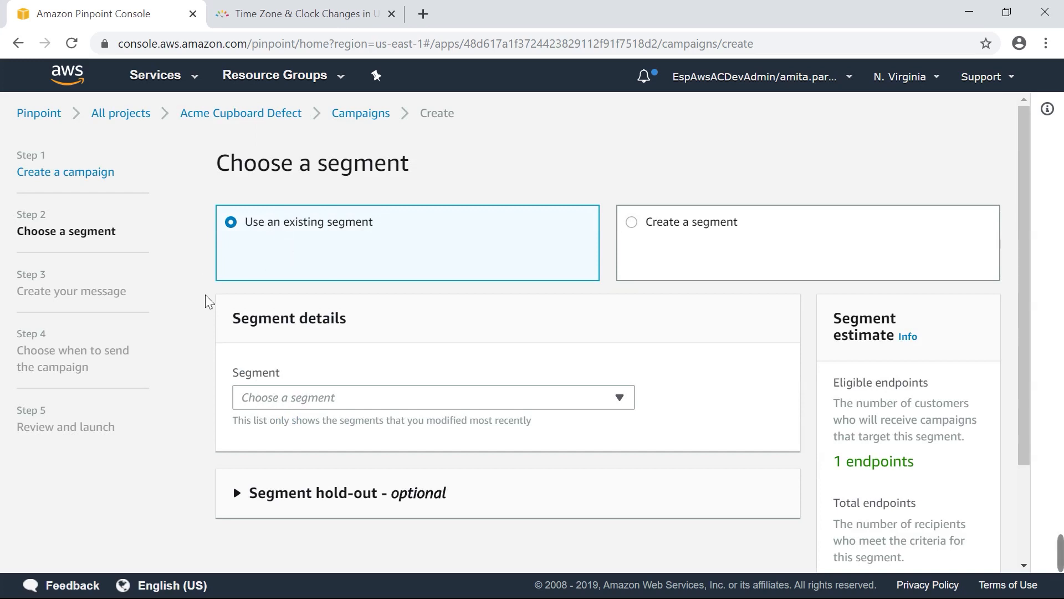
Step: Assign the existing segment Amazon Pinpoint Tutorial SMS Acme to the campaign and continue to the message
{"action": "left_click", "coordinate": [320, 395]}
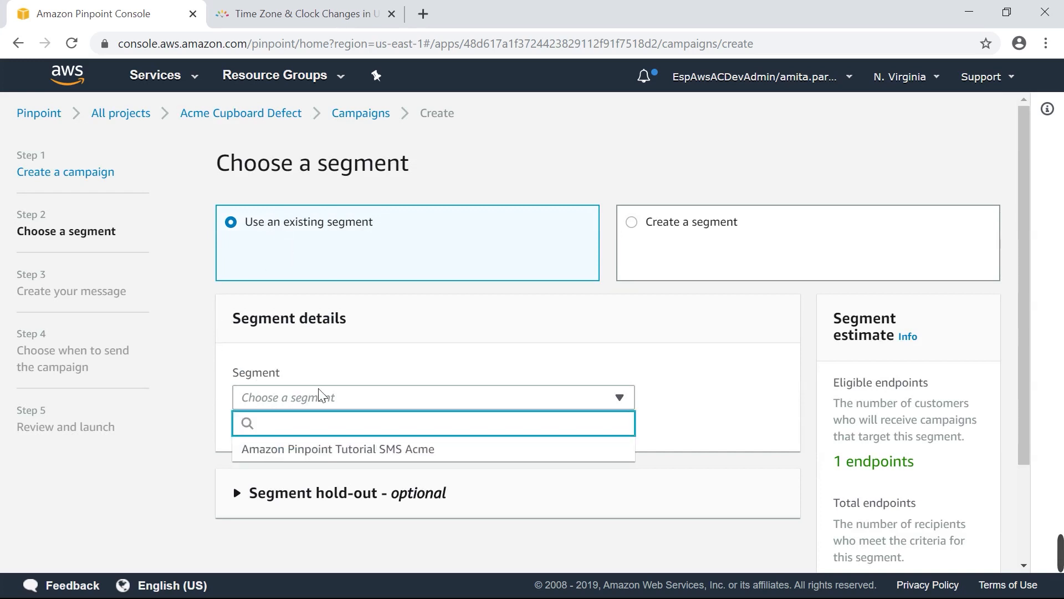
{"action": "left_click", "coordinate": [341, 458]}
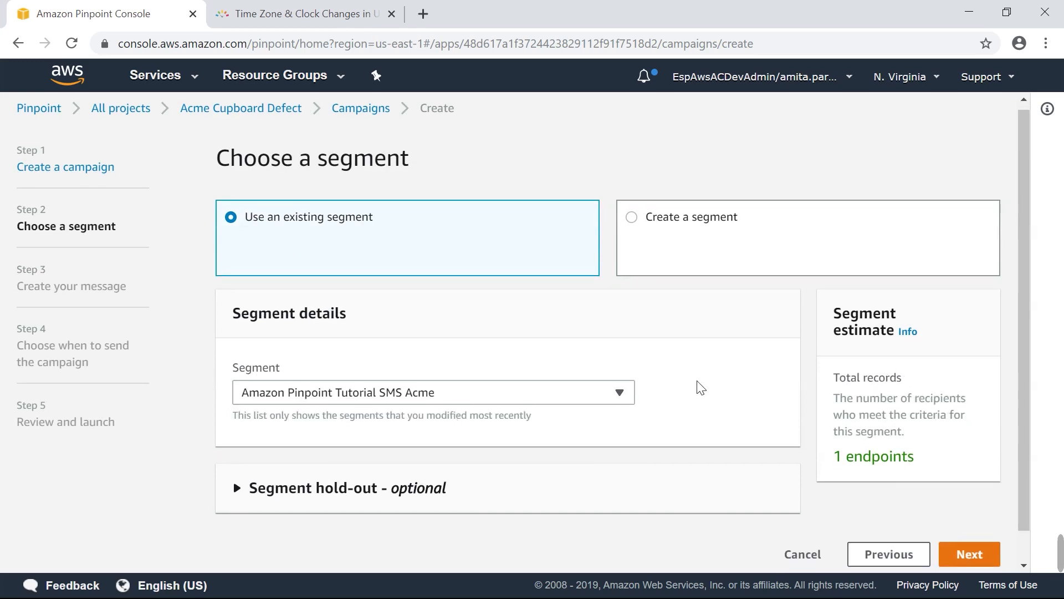
{"action": "scroll", "coordinate": [701, 387], "scroll_direction": "down", "scroll_amount": 1}
{"action": "left_click", "coordinate": [965, 522]}
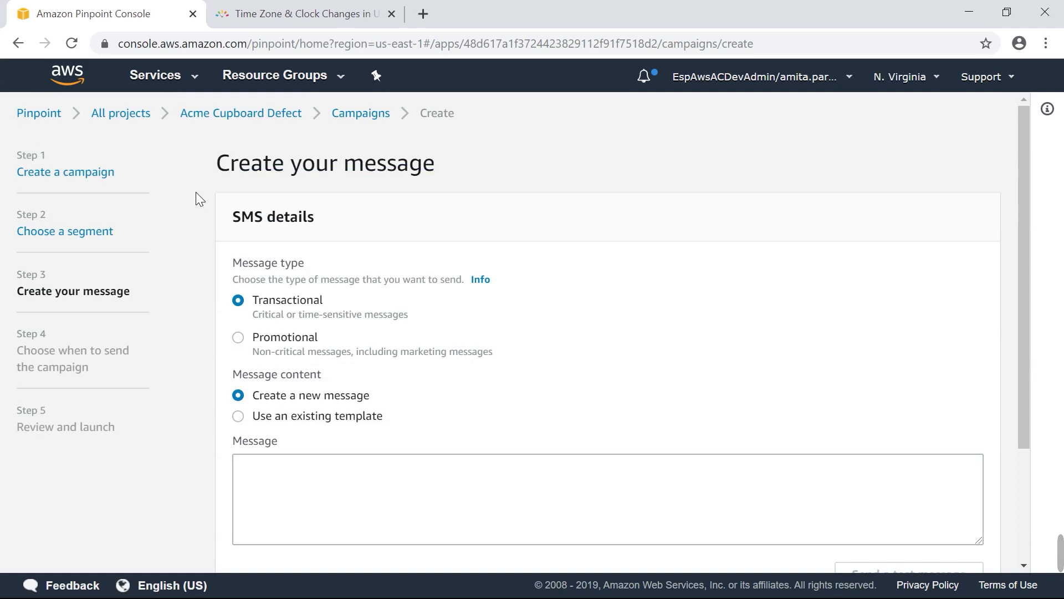
Step: Write the transactional SMS "Hello, your cupboard is defective! Please return to the nearest Acme store immediately!" and continue to scheduling
{"action": "scroll", "coordinate": [195, 205], "scroll_direction": "down", "scroll_amount": 1}
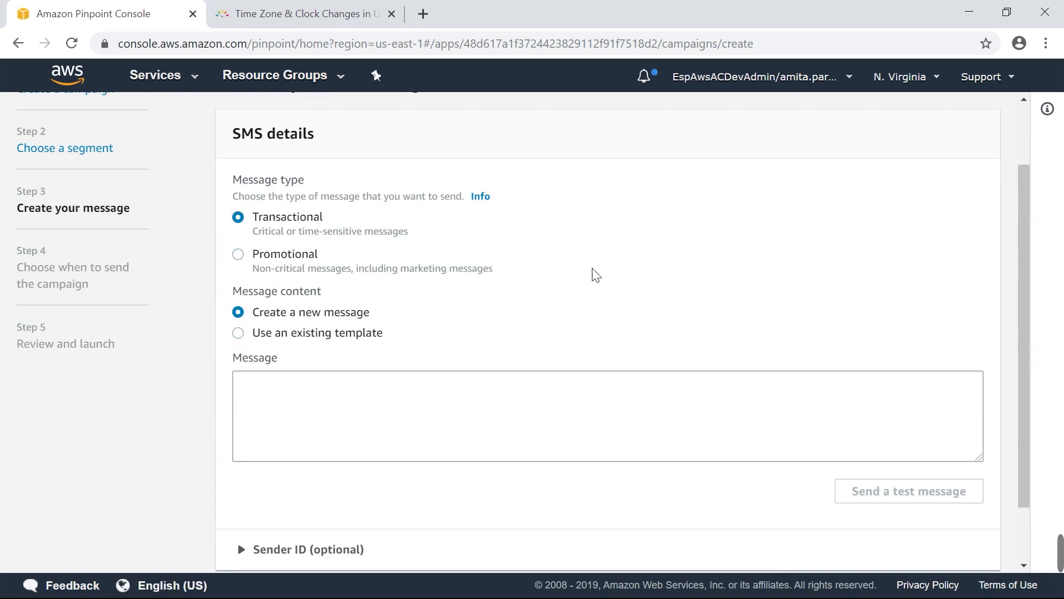
{"action": "left_click", "coordinate": [501, 388]}
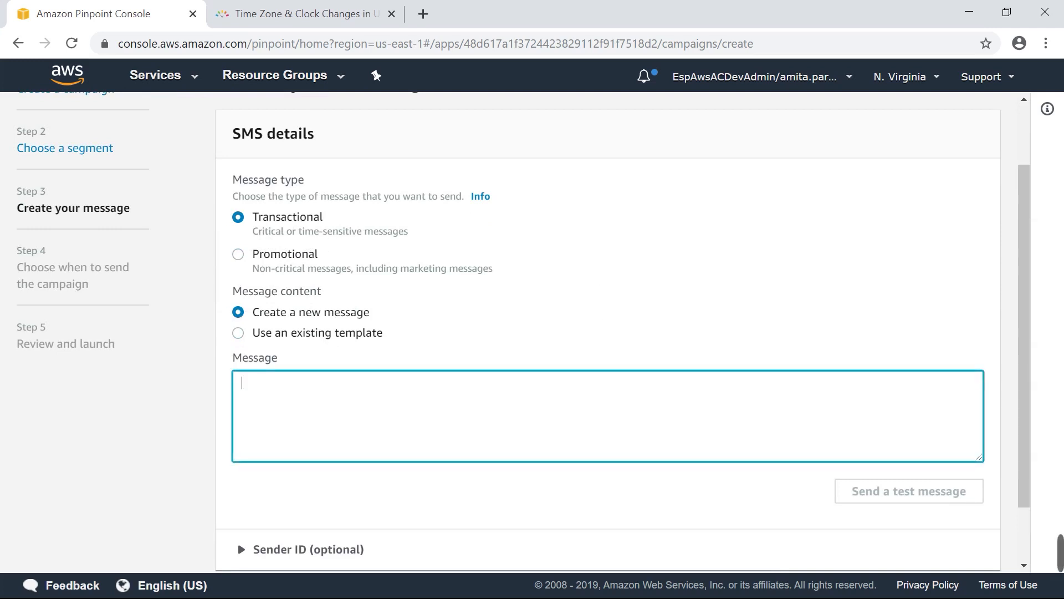
{"action": "type", "text": "Hello, your cupboard is defective! Ple"}
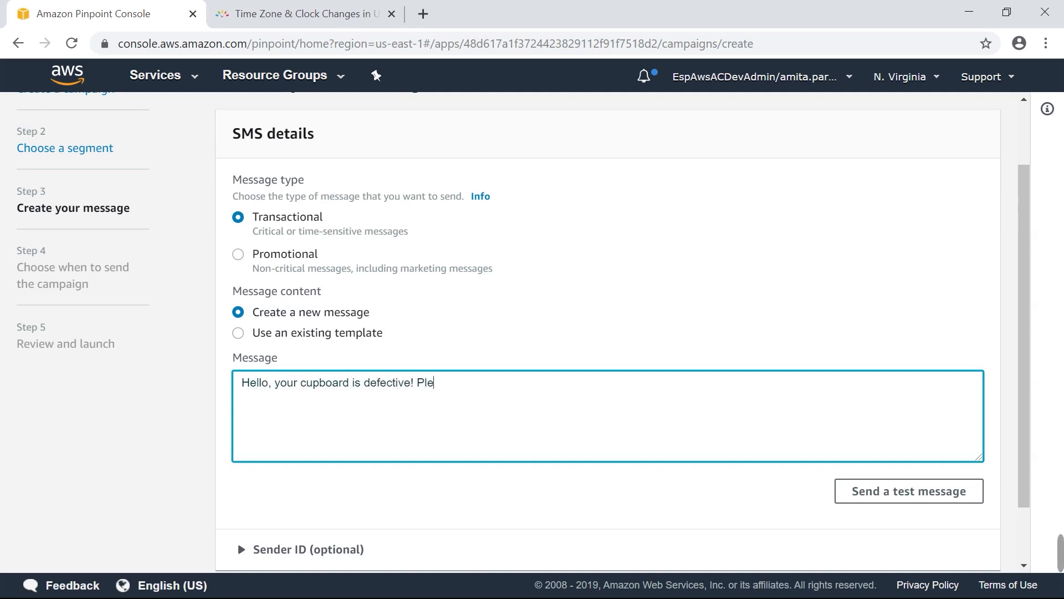
{"action": "type", "text": "ase return to the nearest Acme store immediately!"}
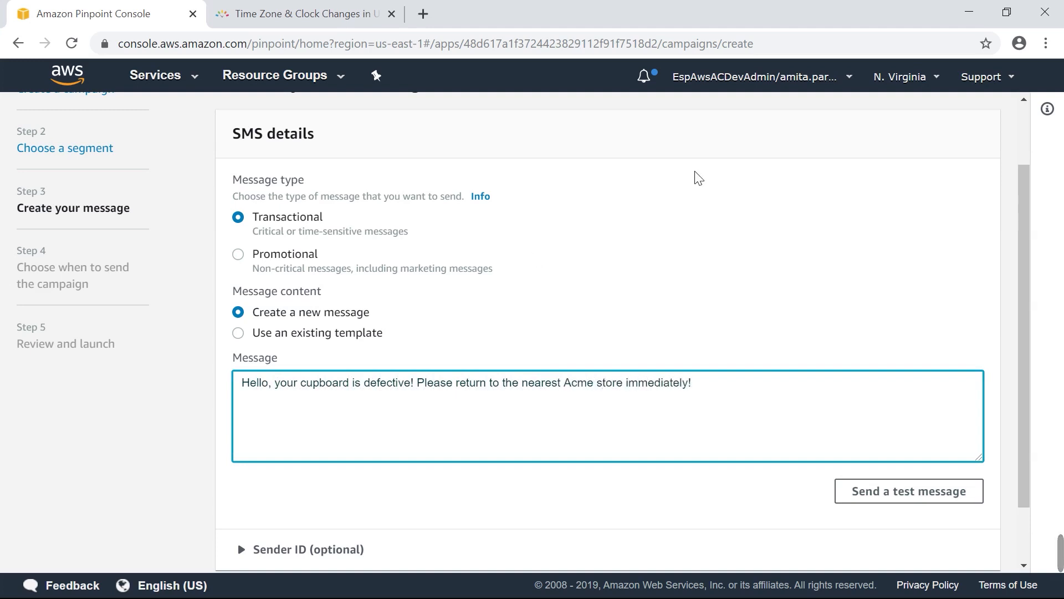
{"action": "scroll", "coordinate": [898, 504], "scroll_direction": "down", "scroll_amount": 2}
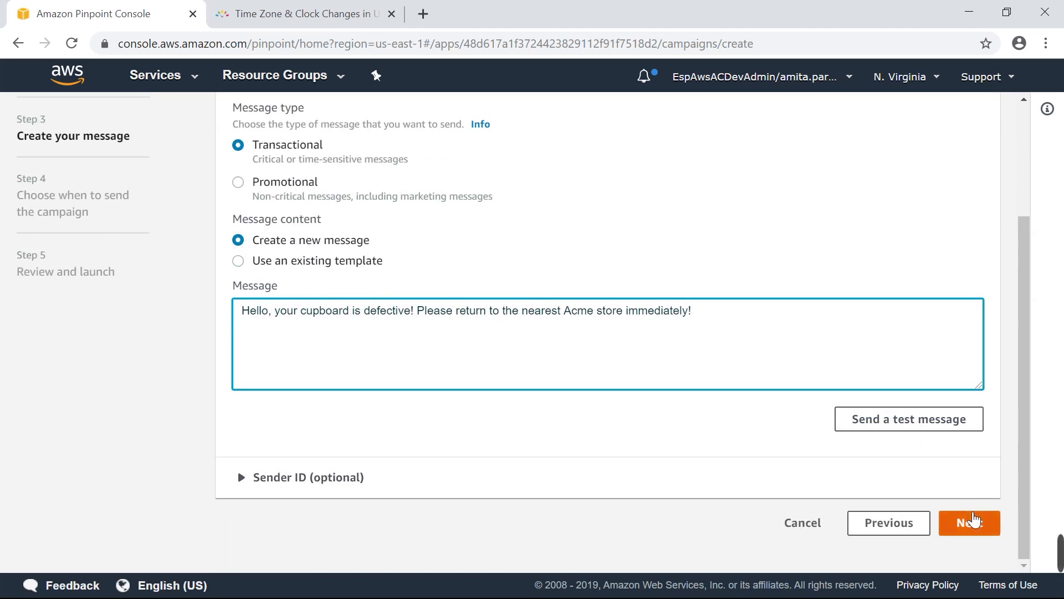
{"action": "left_click", "coordinate": [975, 533]}
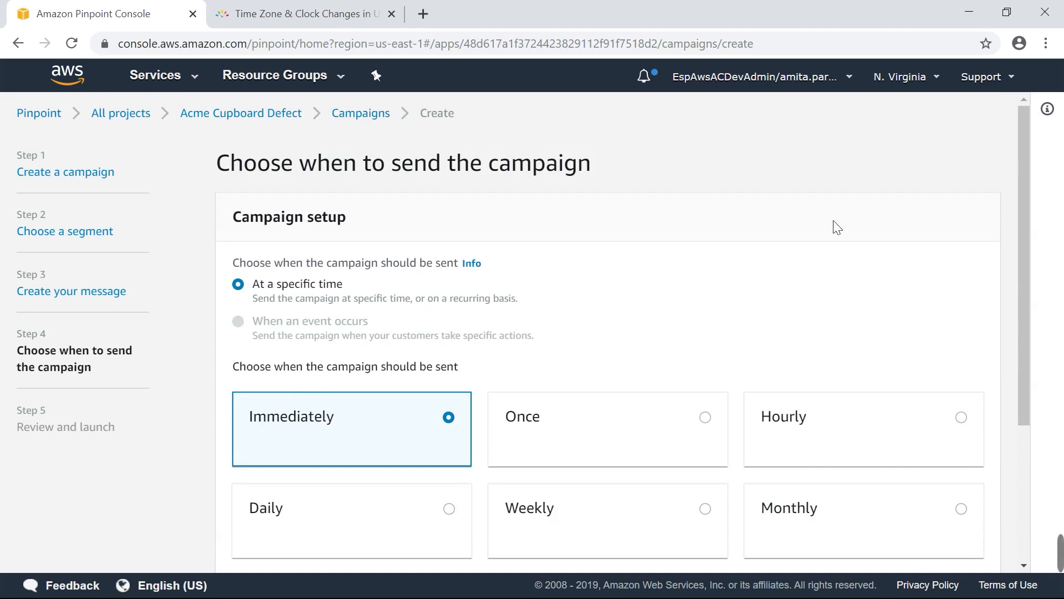
Step: Try the Weekly, Daily and Once schedules for the campaign and toggle the recipient's local time option on and off
{"action": "scroll", "coordinate": [737, 299], "scroll_direction": "down", "scroll_amount": 1}
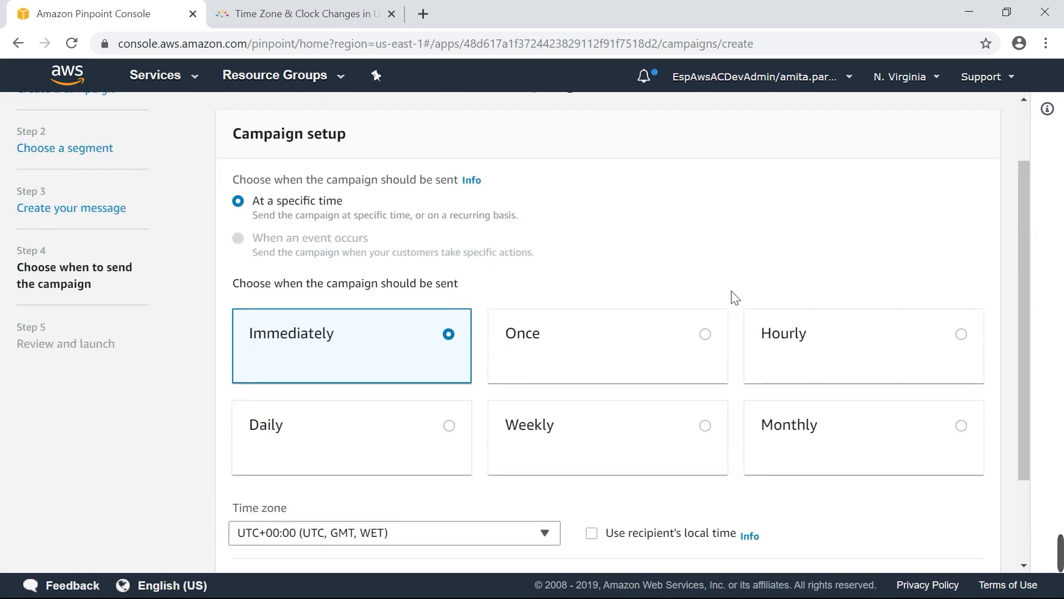
{"action": "left_click", "coordinate": [705, 426]}
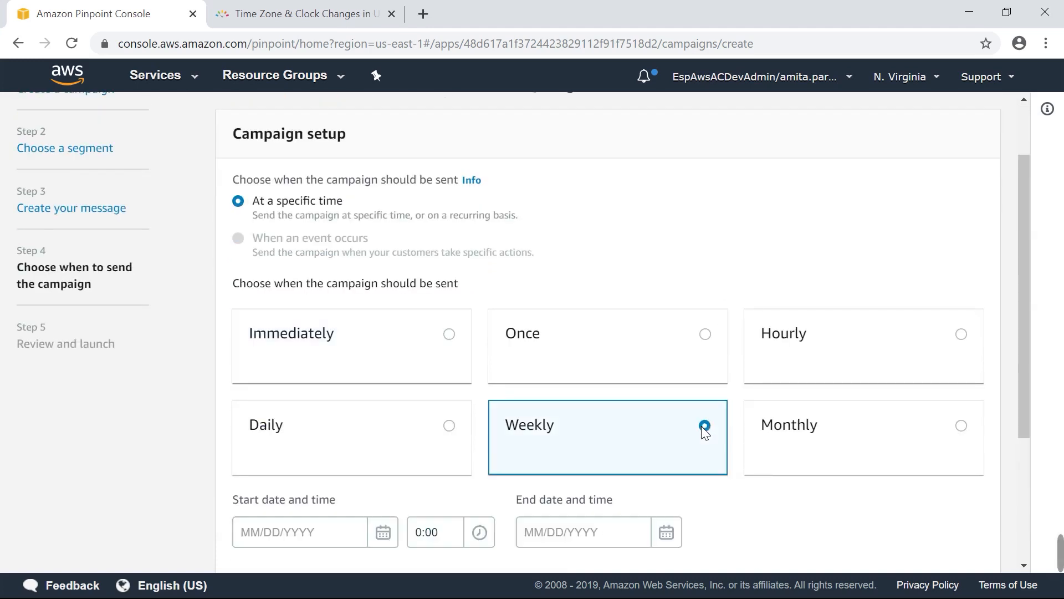
{"action": "scroll", "coordinate": [666, 388], "scroll_direction": "down", "scroll_amount": 4}
{"action": "left_click", "coordinate": [447, 225]}
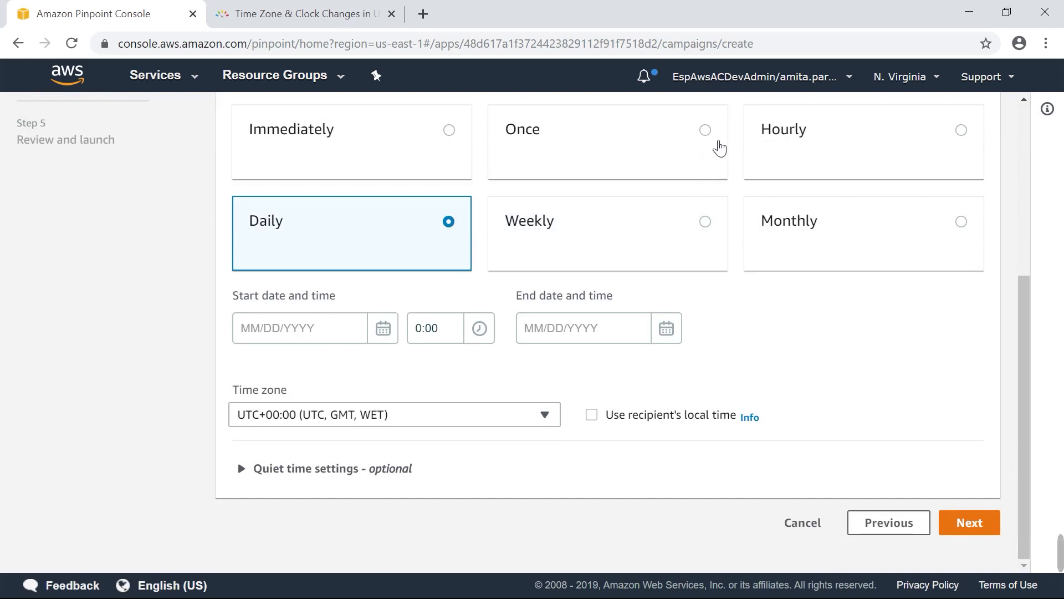
{"action": "left_click", "coordinate": [705, 133]}
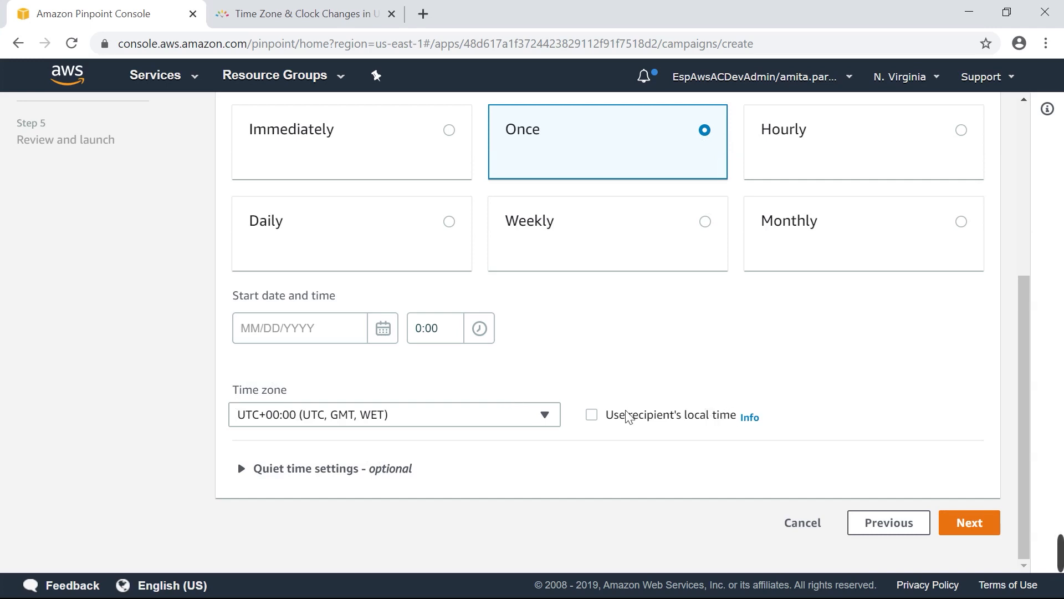
{"action": "left_click", "coordinate": [592, 416]}
{"action": "left_click", "coordinate": [593, 416]}
Step: Schedule the campaign to be sent immediately and continue to the review
{"action": "scroll", "coordinate": [686, 380], "scroll_direction": "up", "scroll_amount": 5}
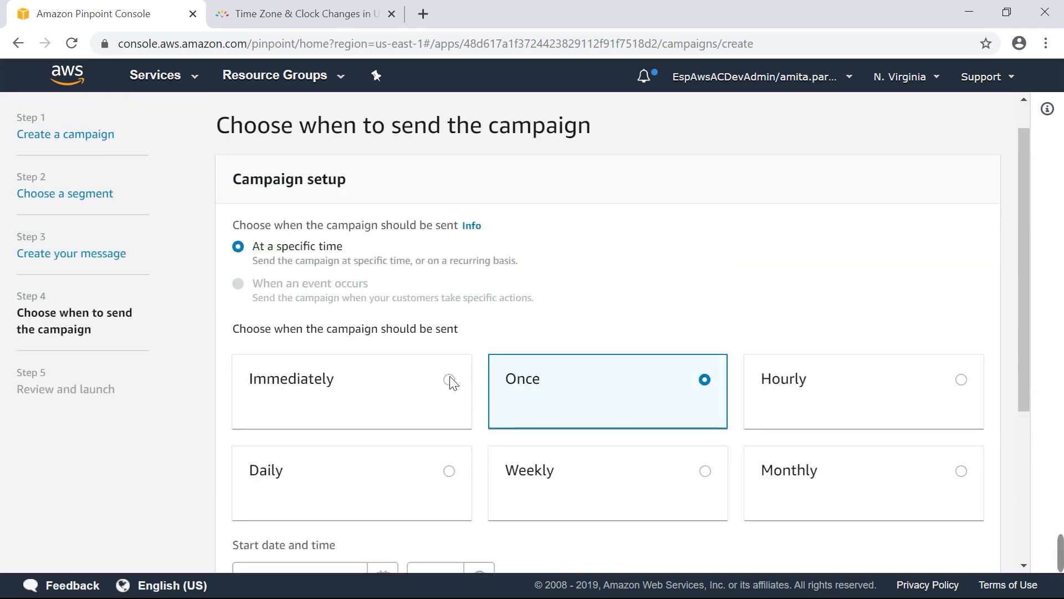
{"action": "left_click", "coordinate": [450, 379]}
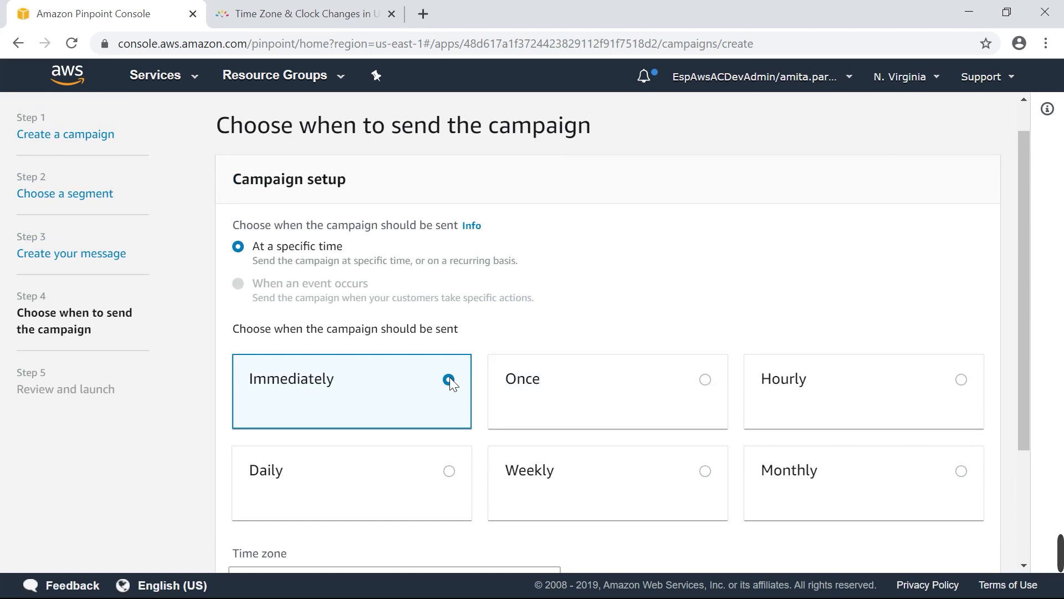
{"action": "scroll", "coordinate": [732, 309], "scroll_direction": "down", "scroll_amount": 3}
{"action": "left_click", "coordinate": [984, 521]}
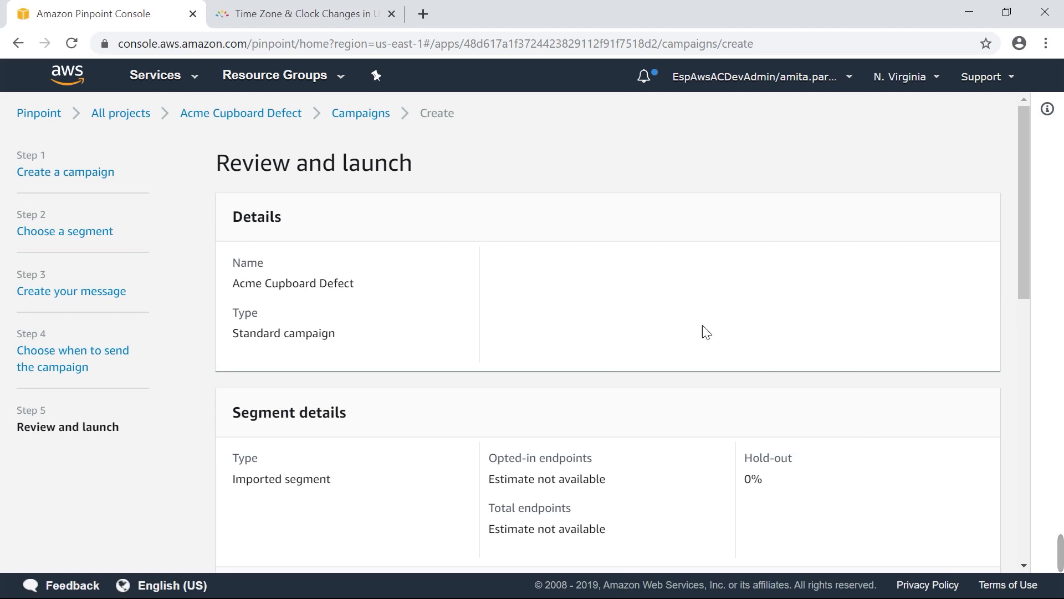
Step: Review the segment, message and schedule details, launch the campaign and dismiss the resulting notification
{"action": "scroll", "coordinate": [331, 308], "scroll_direction": "down", "scroll_amount": 1}
{"action": "scroll", "coordinate": [411, 335], "scroll_direction": "down", "scroll_amount": 7}
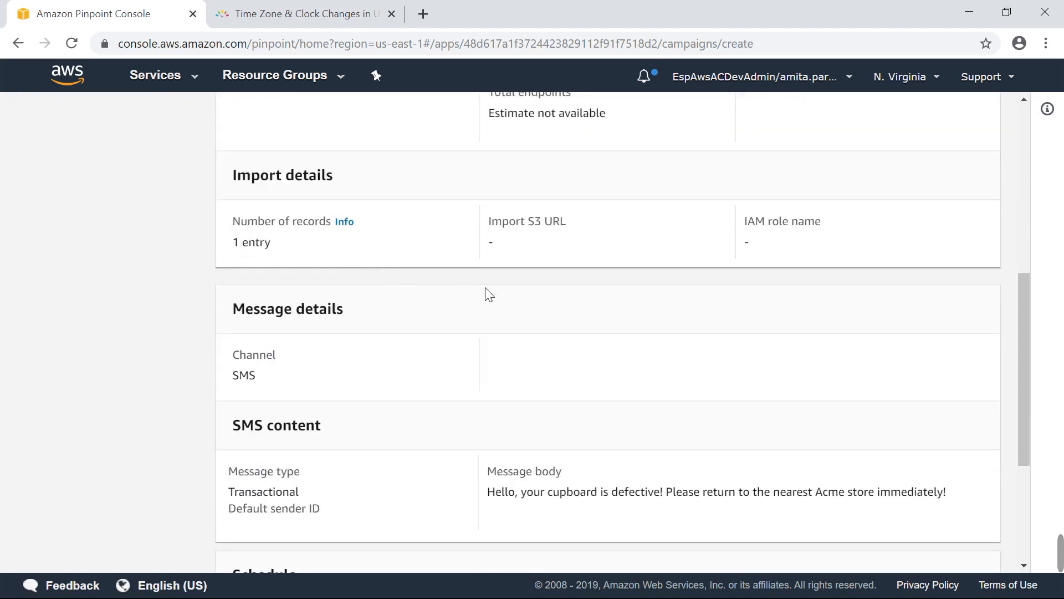
{"action": "scroll", "coordinate": [488, 292], "scroll_direction": "down", "scroll_amount": 3}
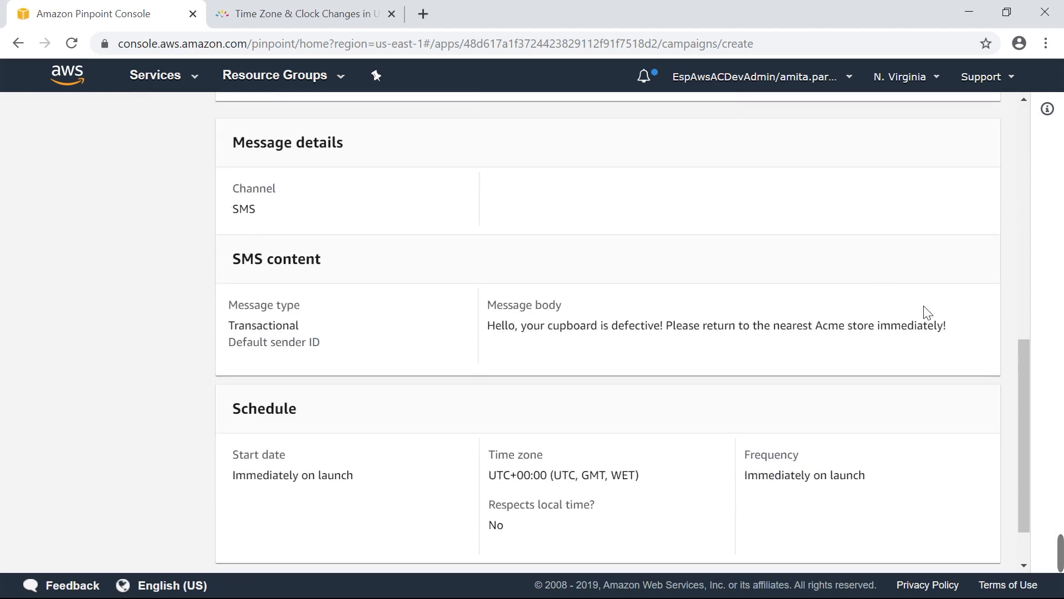
{"action": "scroll", "coordinate": [931, 311], "scroll_direction": "down", "scroll_amount": 1}
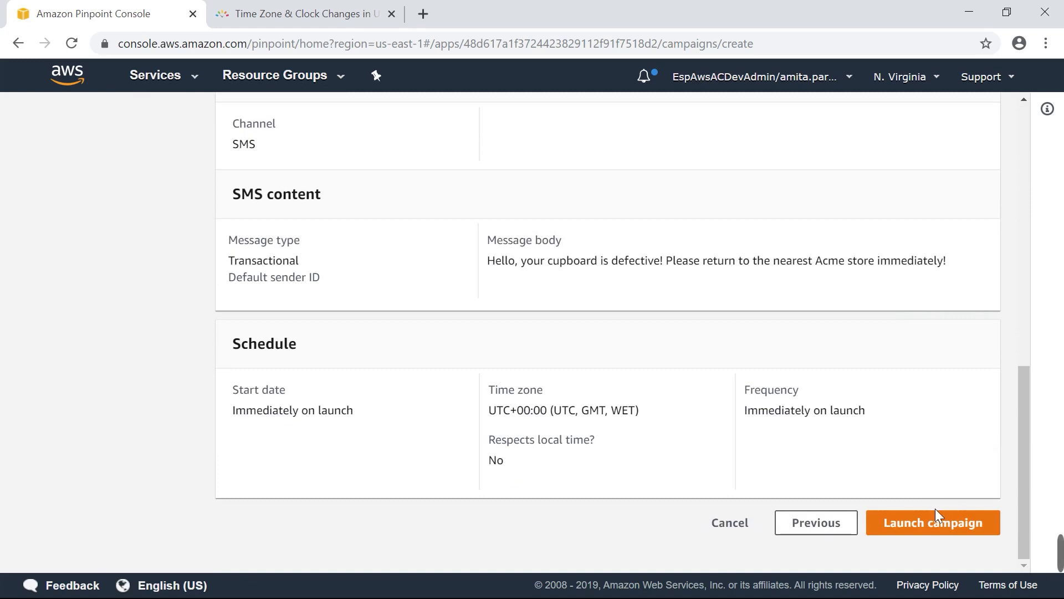
{"action": "left_click", "coordinate": [947, 525]}
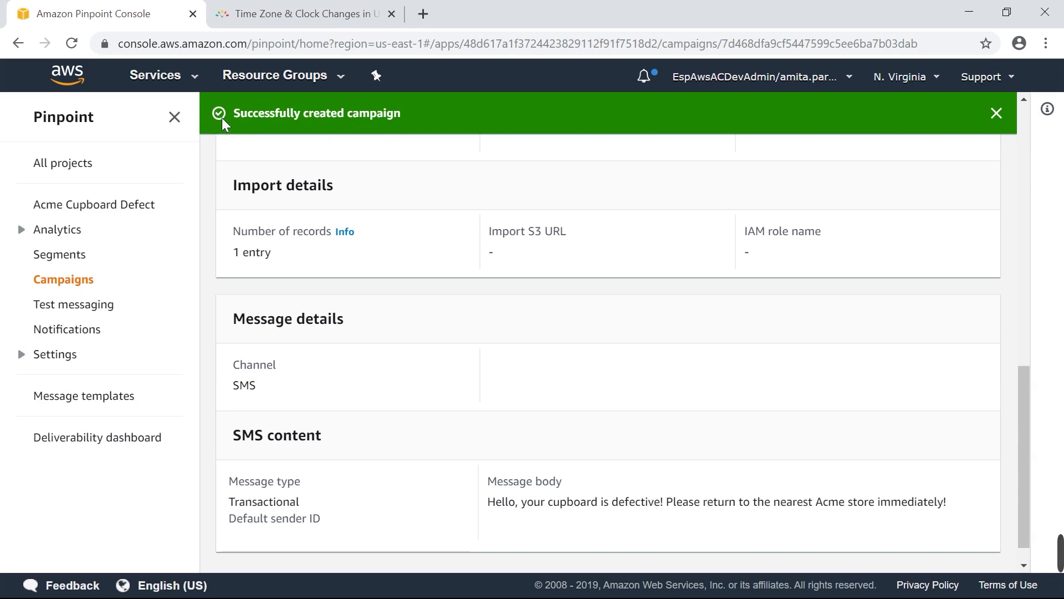
{"action": "left_click", "coordinate": [997, 114]}
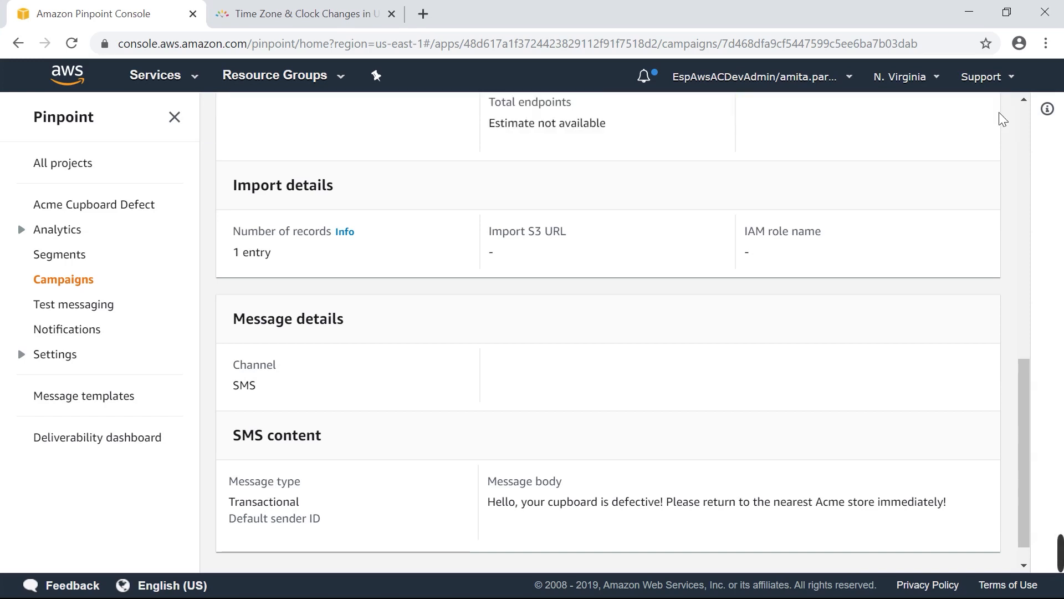
Step: Open the Acme Cupboard Defect campaign from the project's campaign list and examine its last run, deliveries, schedule and message details
{"action": "left_click", "coordinate": [92, 288]}
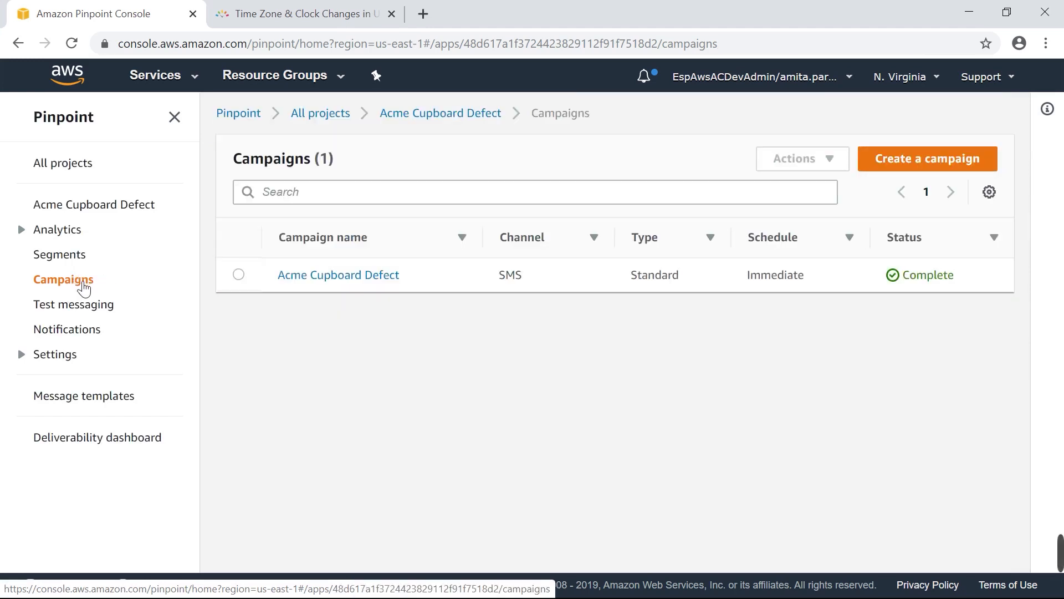
{"action": "left_click", "coordinate": [339, 275]}
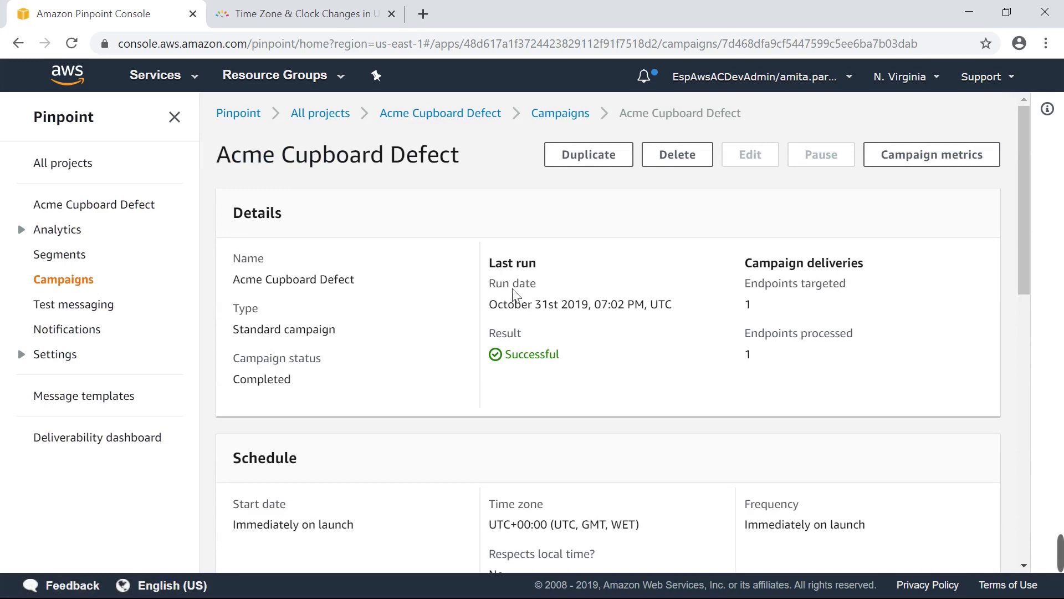
{"action": "scroll", "coordinate": [553, 284], "scroll_direction": "down", "scroll_amount": 2}
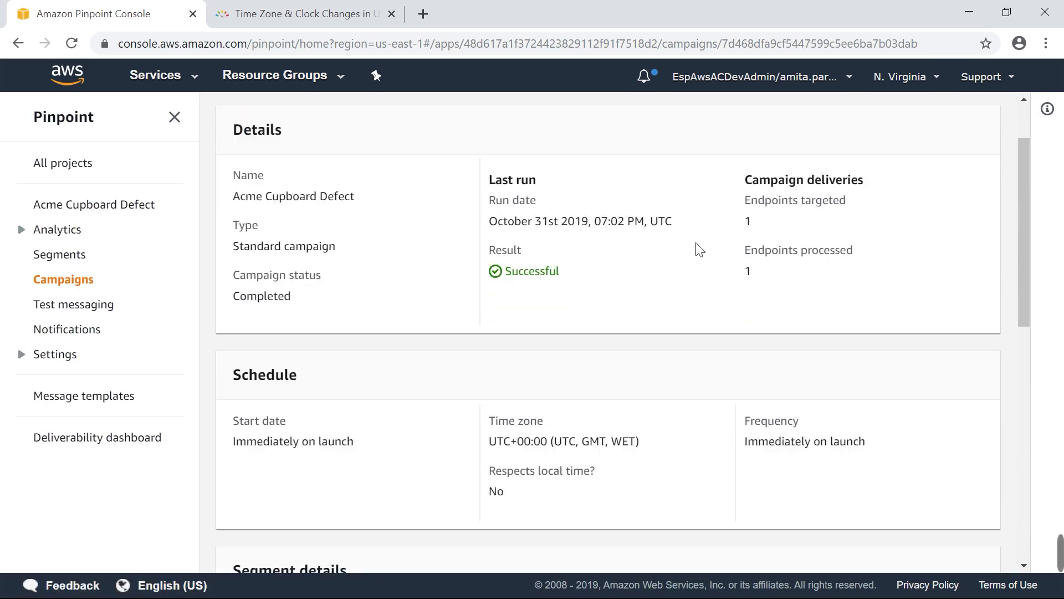
{"action": "scroll", "coordinate": [652, 268], "scroll_direction": "down", "scroll_amount": 2}
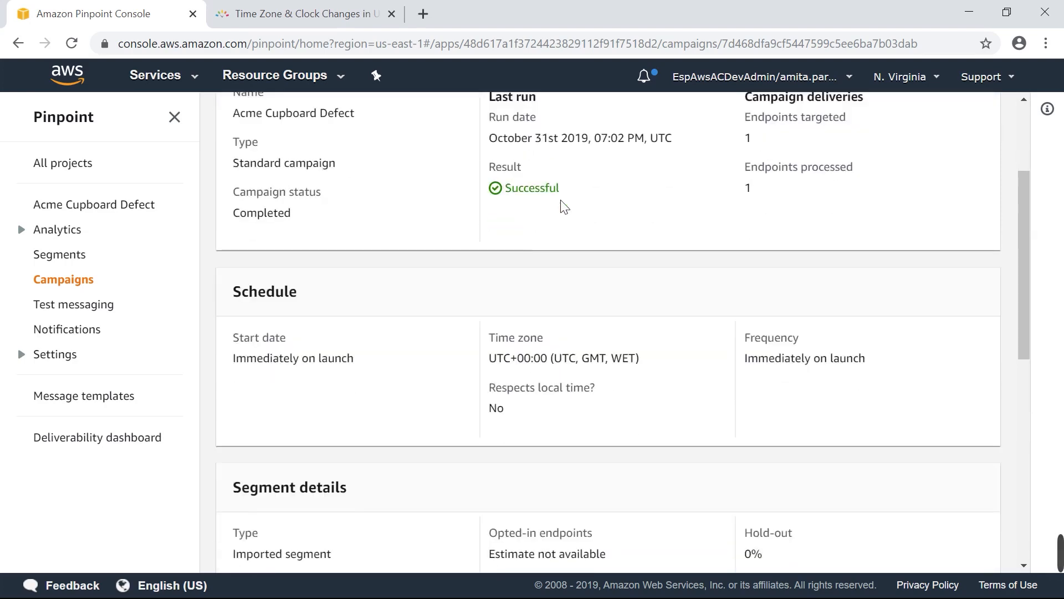
{"action": "scroll", "coordinate": [453, 312], "scroll_direction": "down", "scroll_amount": 4}
{"action": "scroll", "coordinate": [453, 312], "scroll_direction": "down", "scroll_amount": 8}
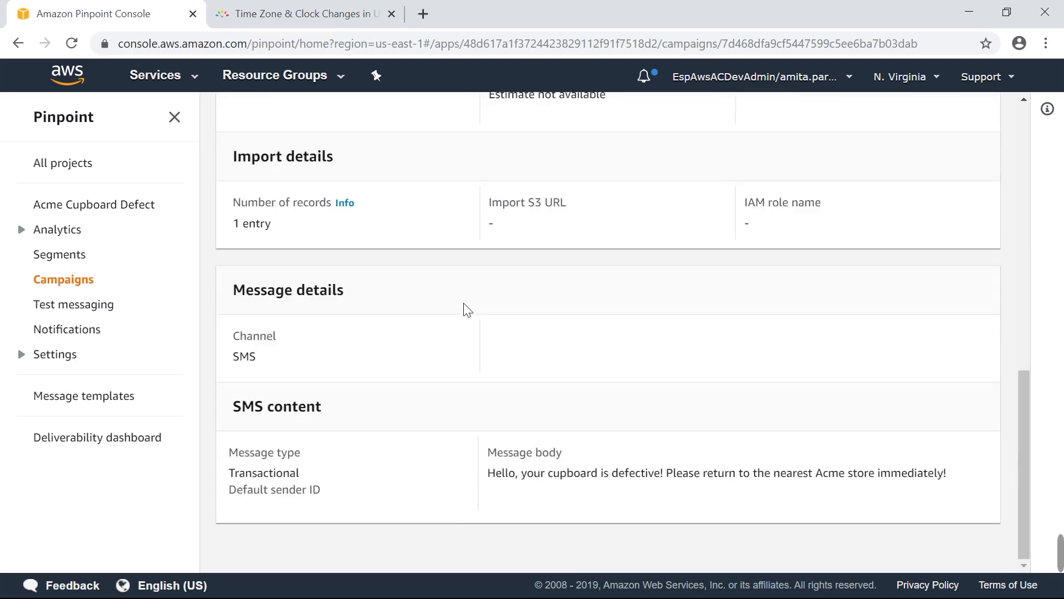